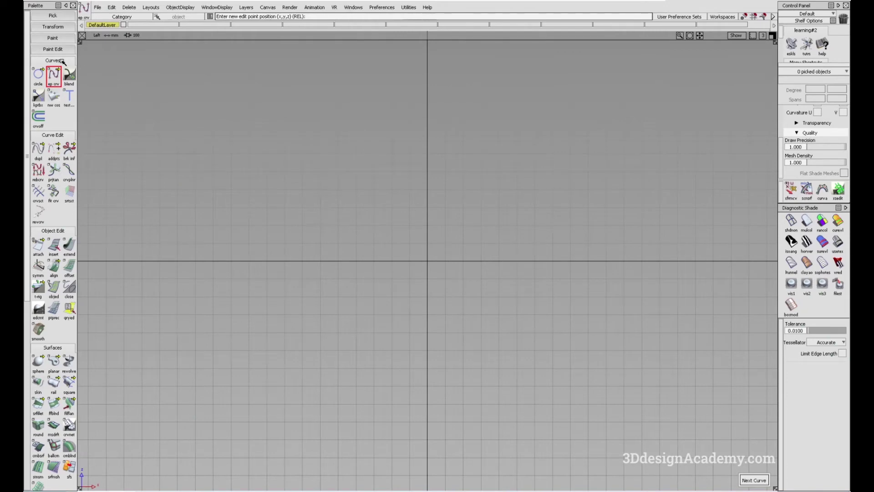
Open the Keypoint Curve Toolbox and activate the line-at-angle variant of the line tools
left_click(38, 96)
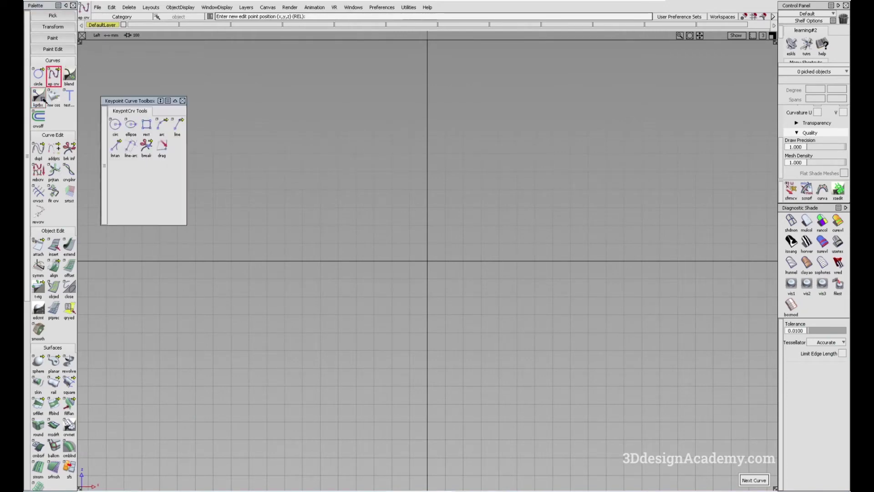
left_click_drag(180, 130, 241, 130)
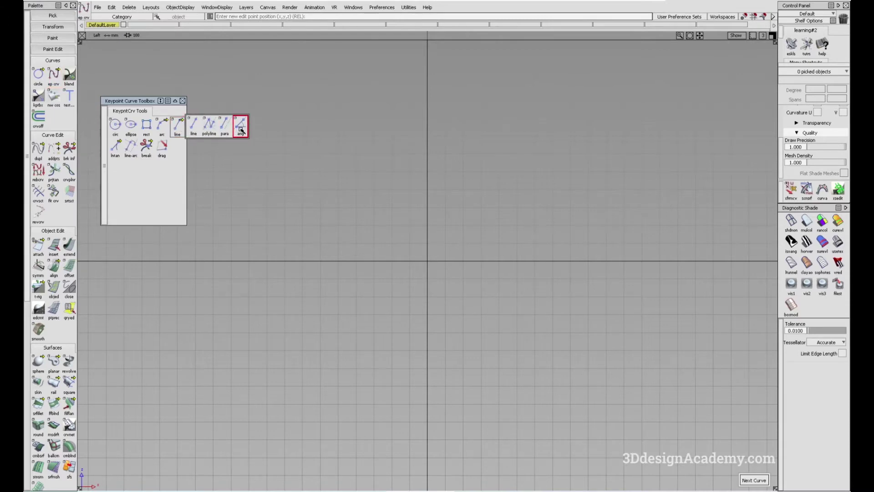
left_click_drag(241, 131, 241, 130)
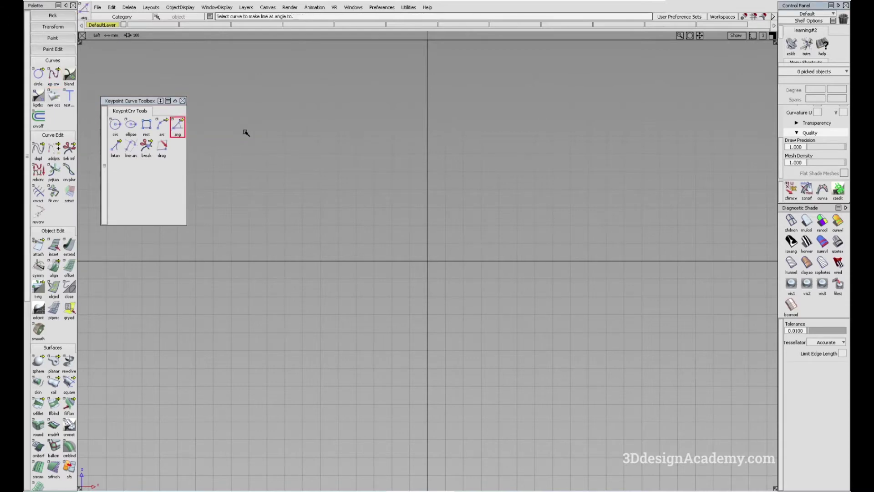
Draw a straight horizontal edit-point curve slightly above the horizontal axis, crossing the vertical axis, and leave it unpicked
left_click(53, 75)
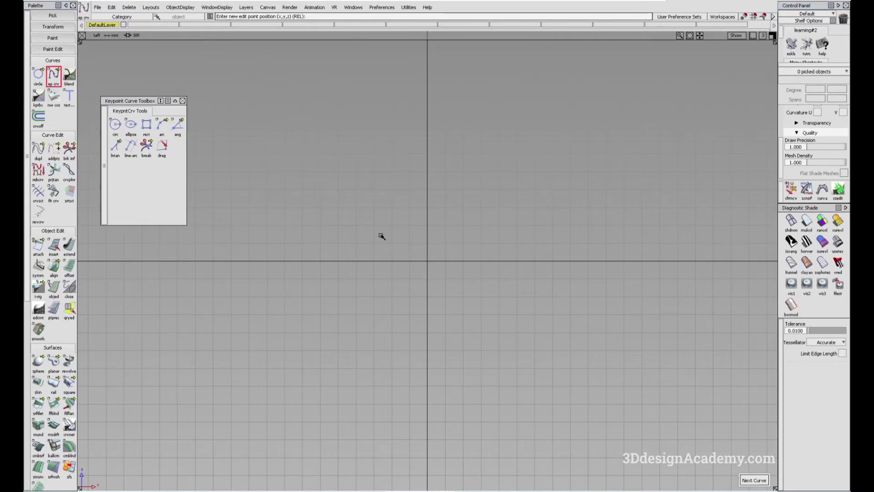
left_click(353, 236)
left_click(548, 235)
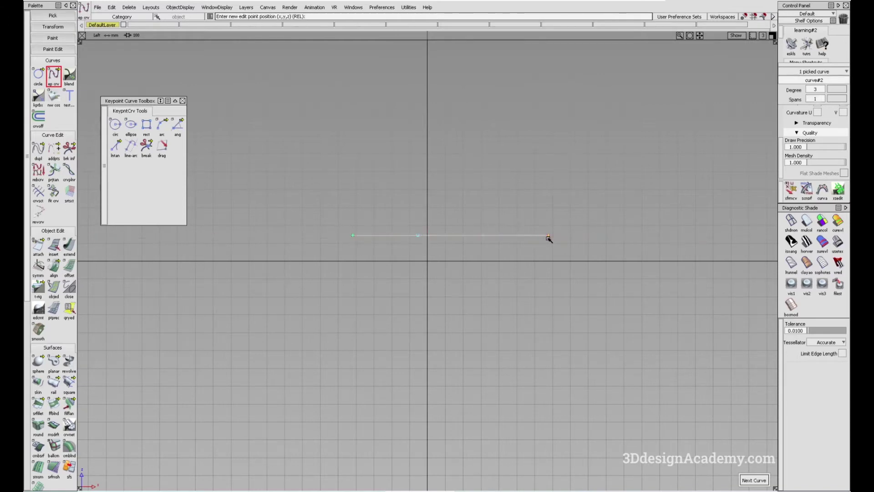
key("space")
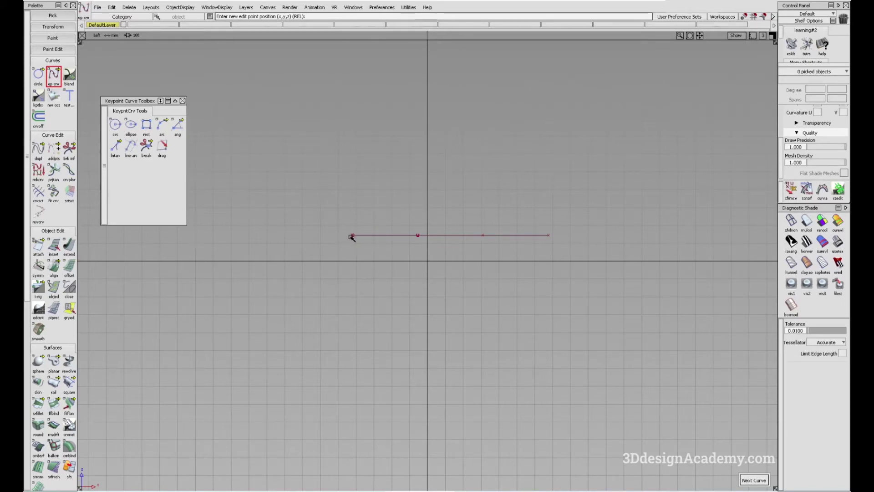
Draw a line at an angle that rises from a point on the horizontal curve's left part
left_click(181, 128)
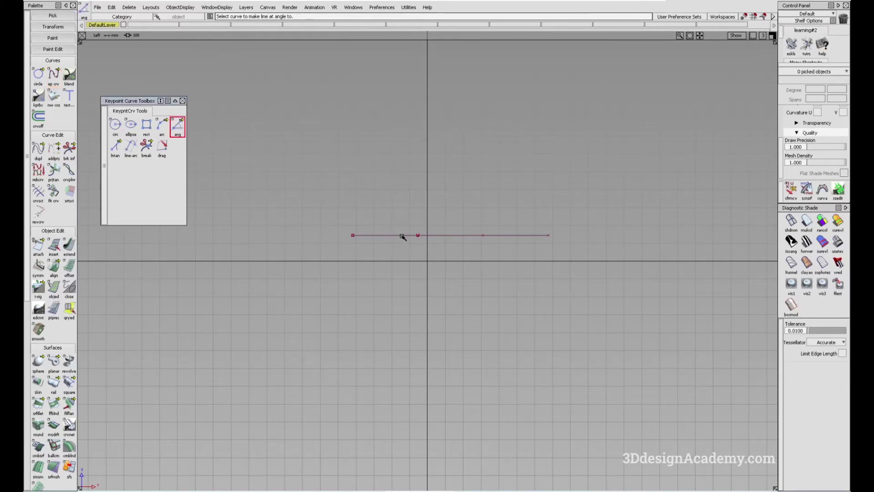
left_click(402, 236)
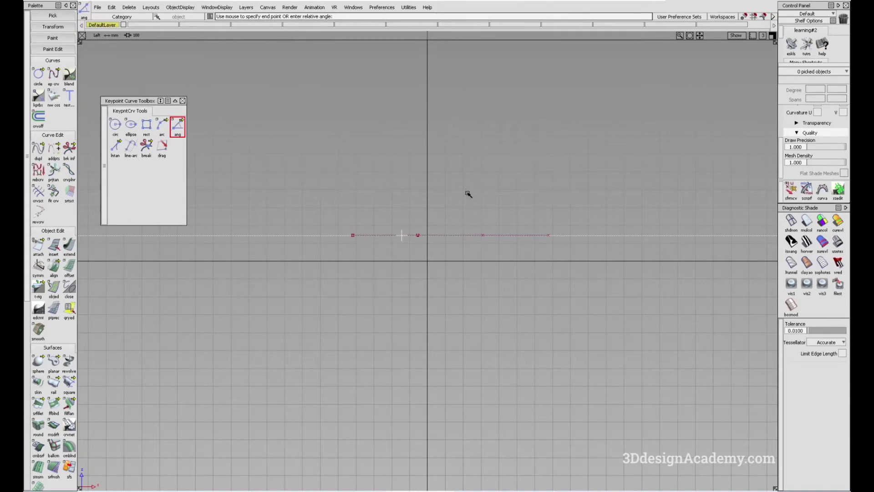
left_click_drag(491, 190, 458, 158)
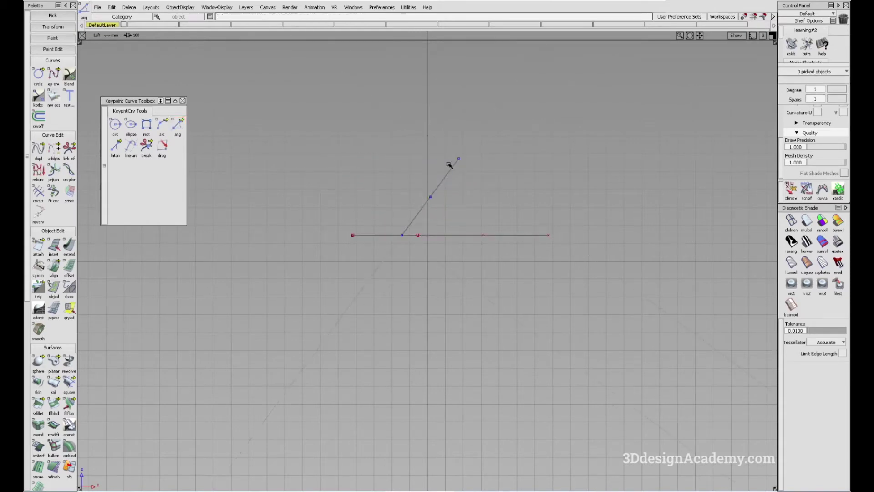
Delete the rising angled line together with its guidelines
left_click(451, 158)
key("Delete")
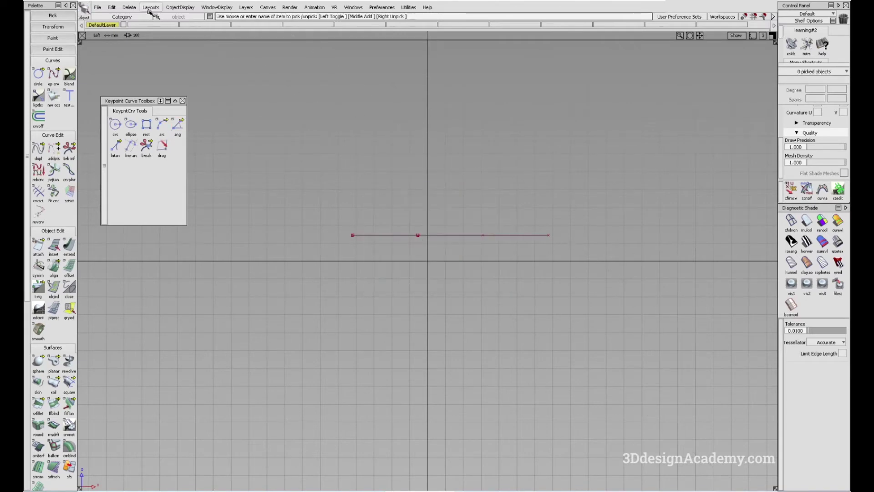
left_click(130, 8)
Draw a line-at-angle with an entered relative angle, sloping down to the right from the horizontal curve's left part
left_click(177, 127)
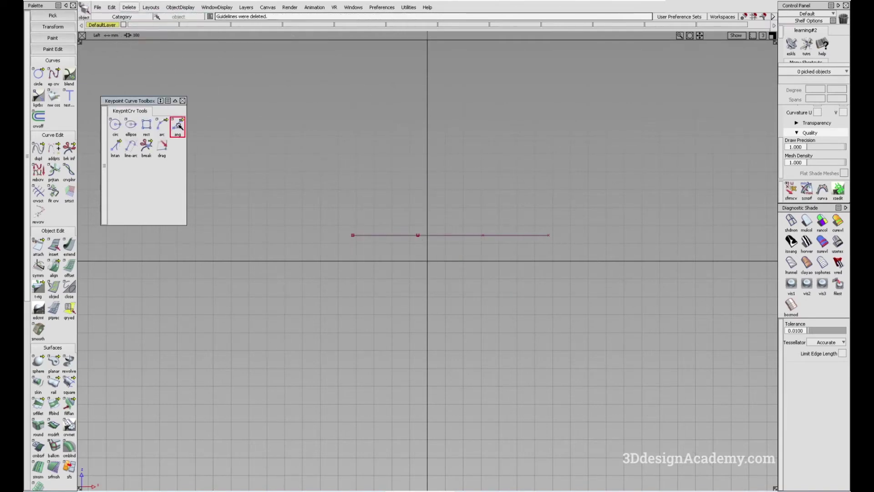
left_click(395, 236)
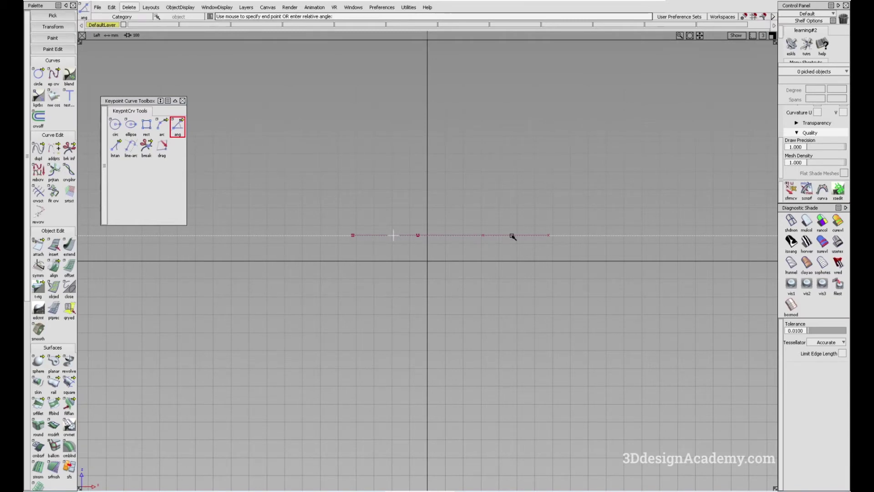
key("Return")
left_click_drag(468, 279, 503, 312)
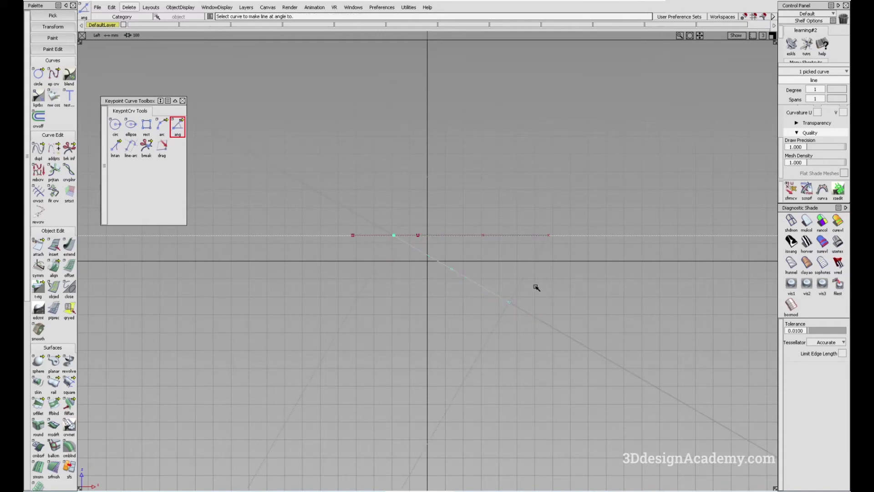
left_click(489, 282)
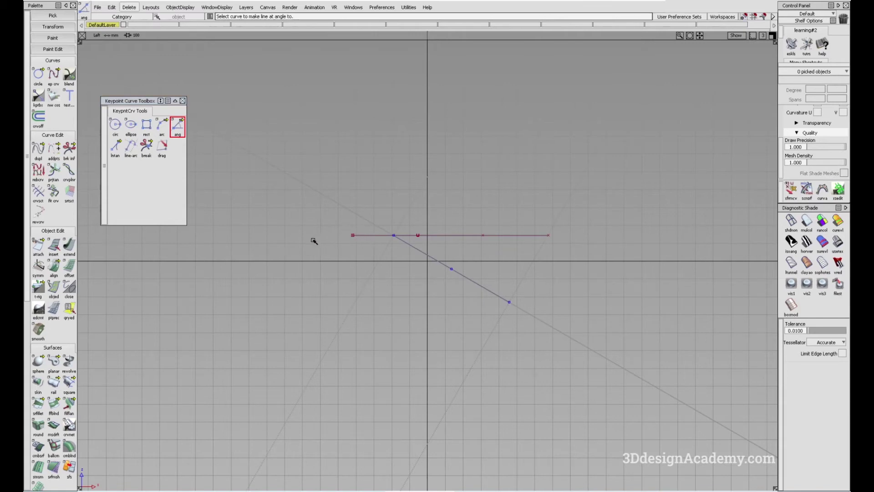
Draw a second line-at-angle with an entered relative angle, rising almost vertically from near the horizontal curve's left end
left_click(365, 235)
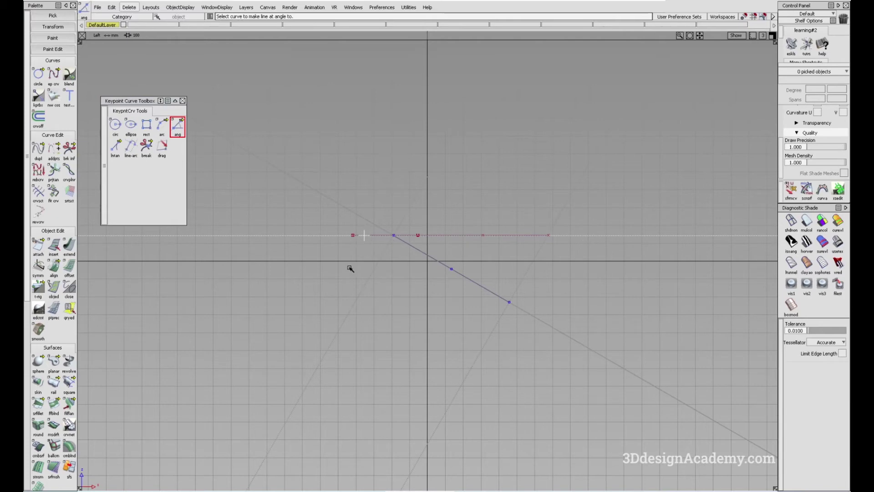
left_click(371, 241)
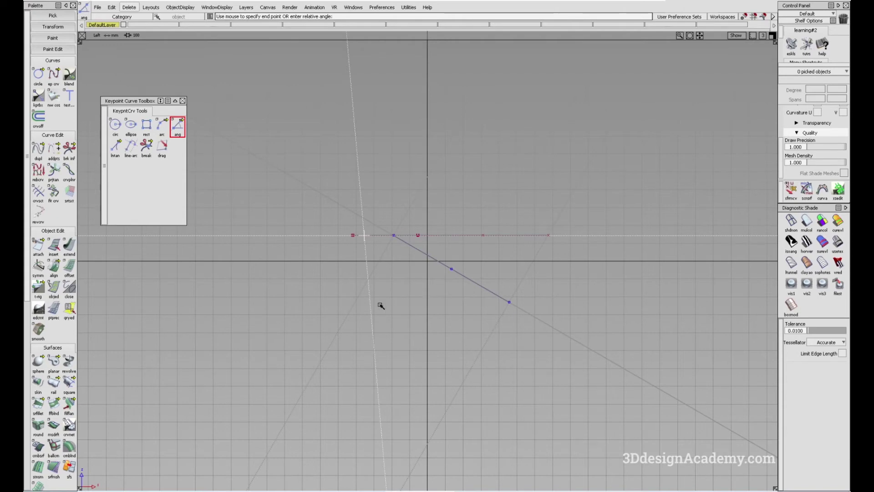
left_click(373, 334)
left_click_drag(374, 333, 353, 116)
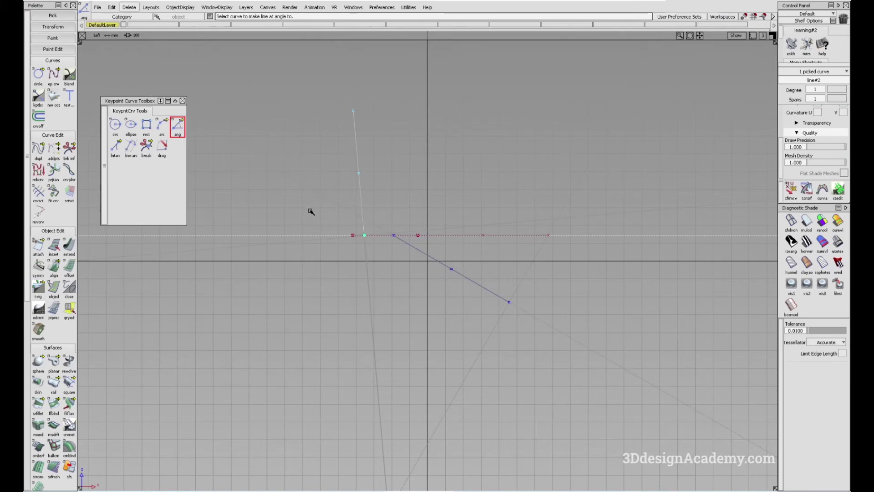
left_click(362, 220)
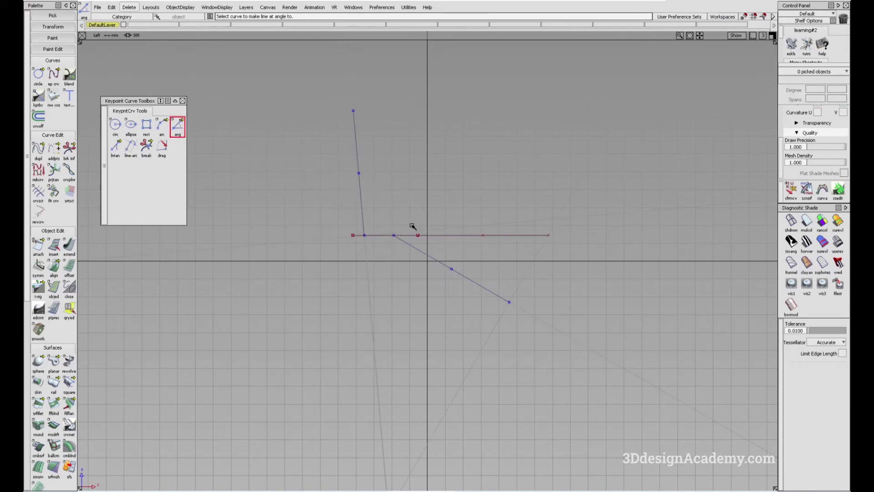
Move the steep line so its lower end snaps to the horizontal curve's left endpoint
left_click(356, 153)
middle_click_drag(344, 265, 345, 288, "ctrl+shift")
left_click(351, 234, "ctrl")
middle_click_drag(333, 249, 336, 249, "alt+shift")
left_click_drag(334, 287, 311, 162, "ctrl+shift")
middle_click_drag(323, 205, 323, 219, "alt+shift")
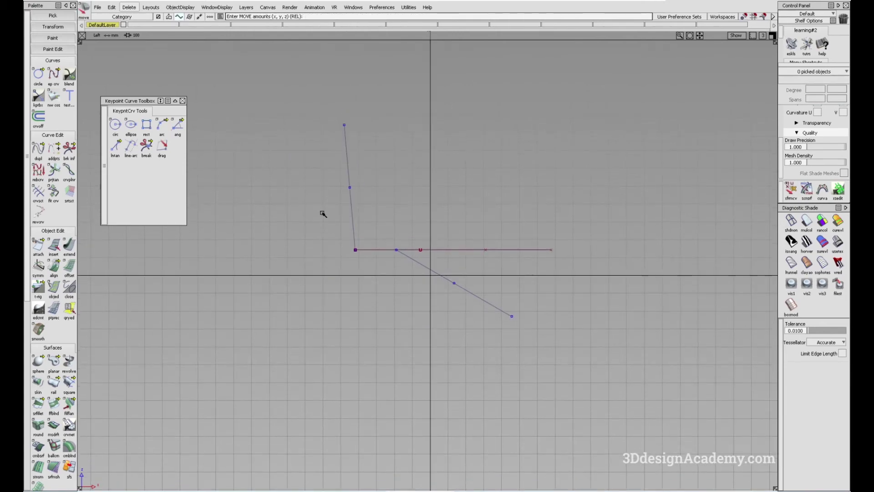
left_click(53, 74)
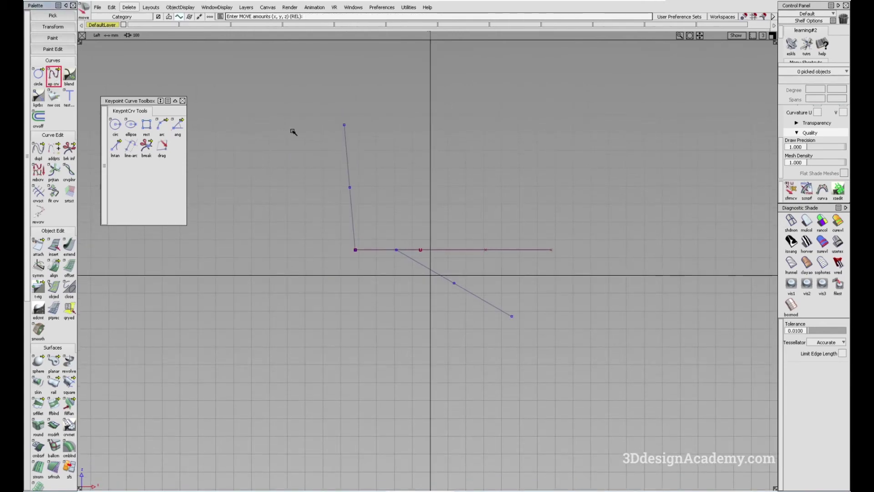
left_click(355, 249, "ctrl")
middle_click_drag(387, 198, 390, 119)
left_click_drag(355, 204, 356, 155, "ctrl+shift")
left_click(355, 155)
key("Delete")
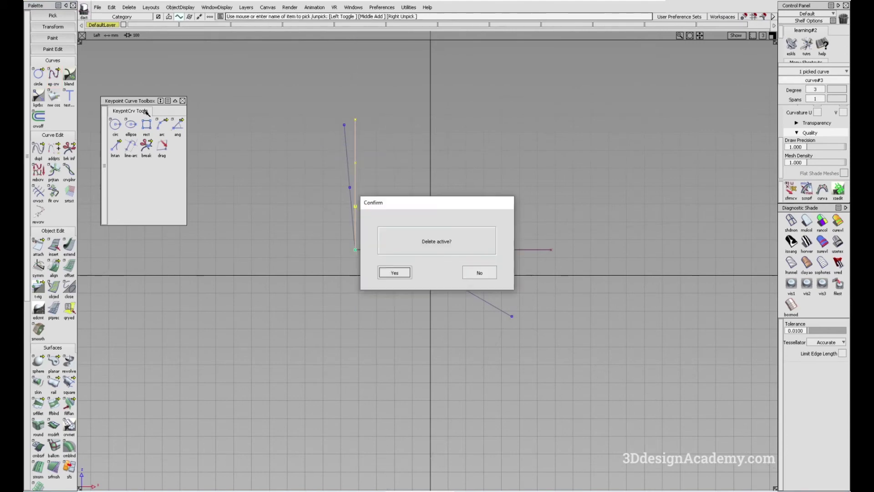
key("Return")
Draw a keypoint line from the corner of the steep line along the horizontal curve, ending beyond its right end
left_click(178, 130)
left_click(359, 238)
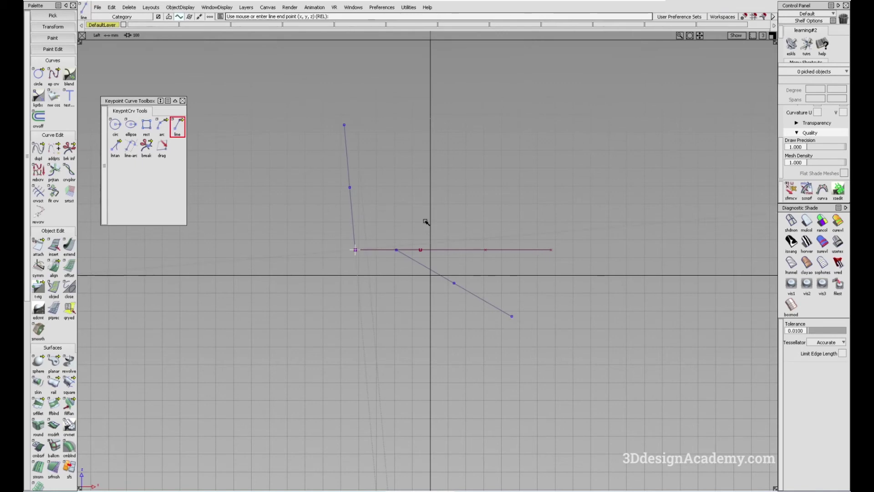
middle_click_drag(425, 222, 603, 236)
mouse_move(582, 236)
left_mouse_down("ctrl+shift")
mouse_move(594, 248)
mouse_move(592, 223)
left_mouse_up("ctrl+shift")
left_click(596, 253)
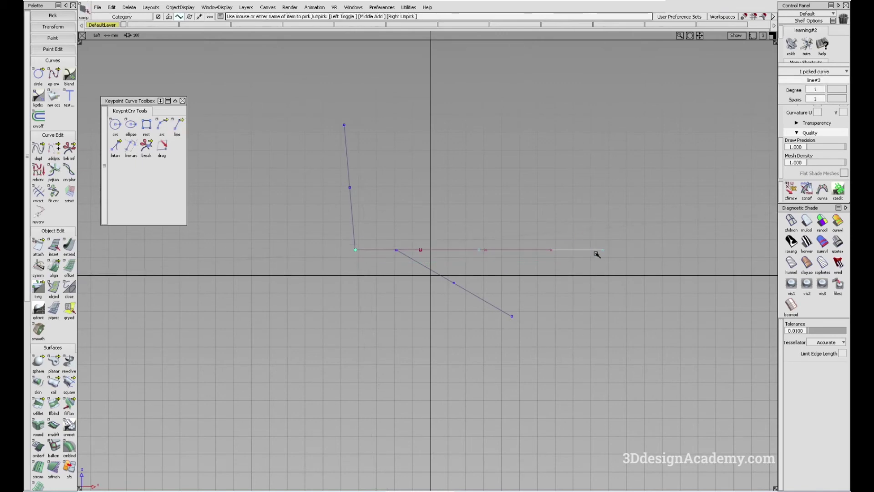
Rotate the new keypoint line about the corner by an entered angle so it lies along the steep line
middle_click_drag(559, 273, 556, 287, "ctrl+shift")
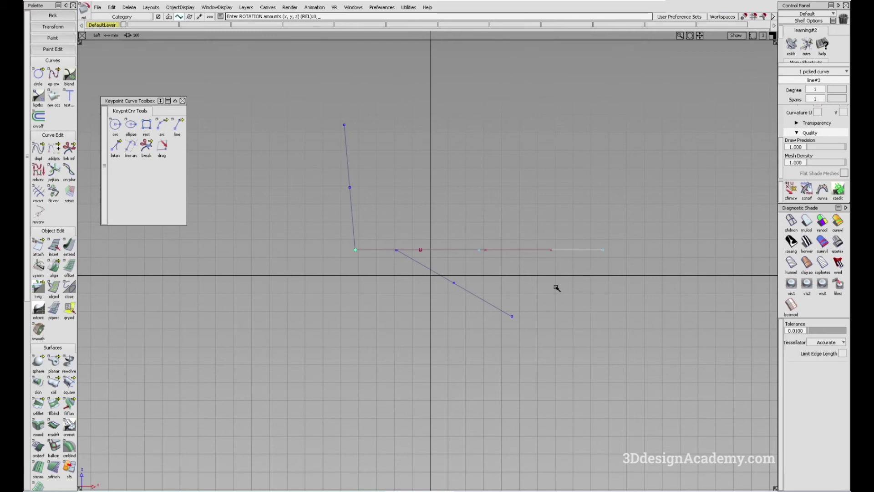
key("Return")
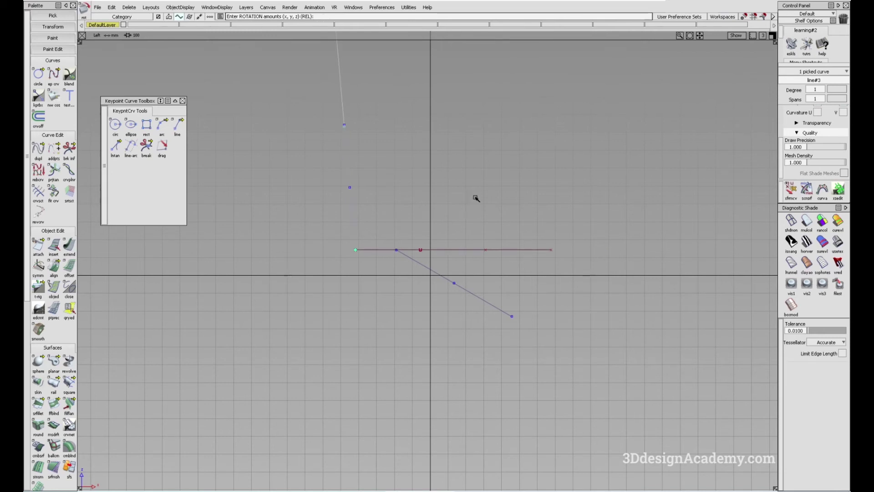
middle_click_drag(434, 180, 425, 229, "alt+shift")
right_click_drag(525, 257, 508, 183, "ctrl+shift")
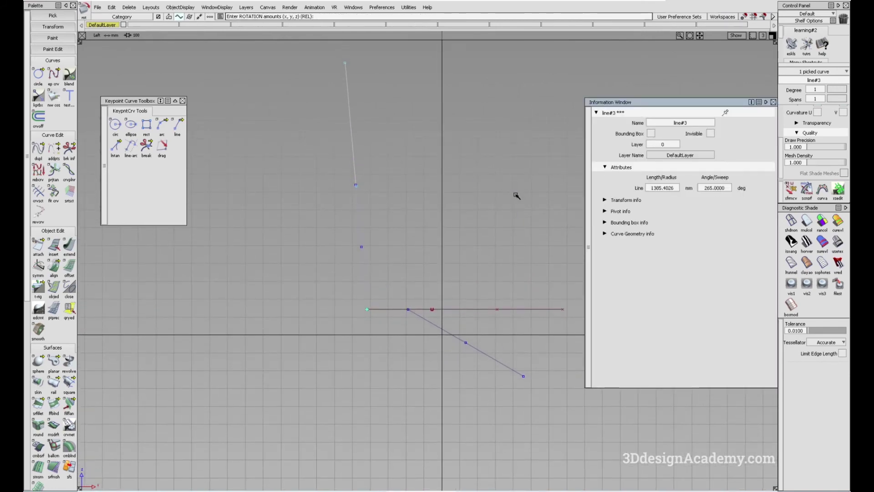
Show the rotated line's information and set its length to 50 mm
left_click(676, 188)
type("50")
key("Return")
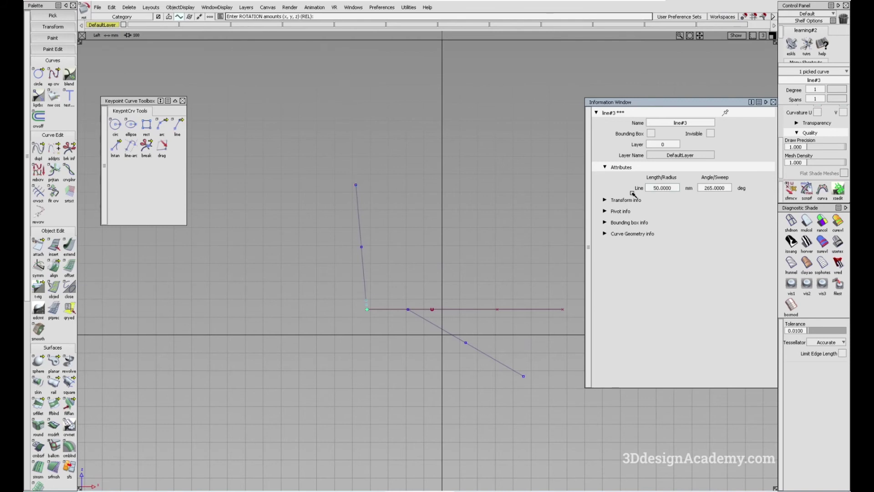
Increase the rotated line's length so it covers roughly 70 percent of the steep line, and unpick it
left_click(676, 187)
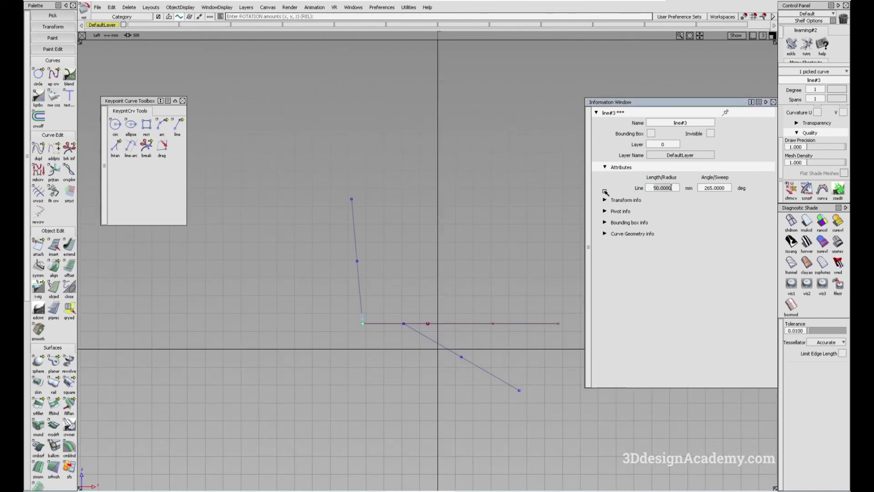
type("1")
key("Return")
middle_click_drag(386, 222, 369, 203, "alt+shift")
left_click_drag(402, 269, 404, 295, "ctrl+shift")
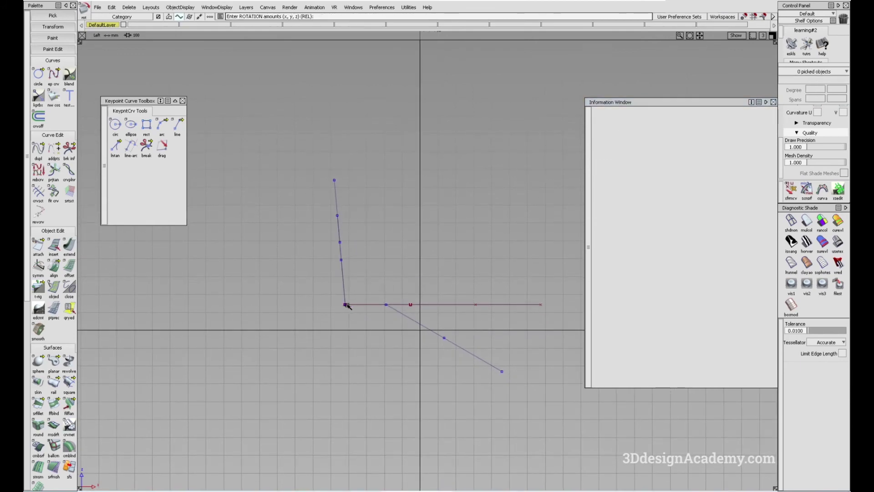
middle_click_drag(437, 327, 416, 310, "alt+shift")
left_click_drag(434, 281, 438, 342, "ctrl+shift")
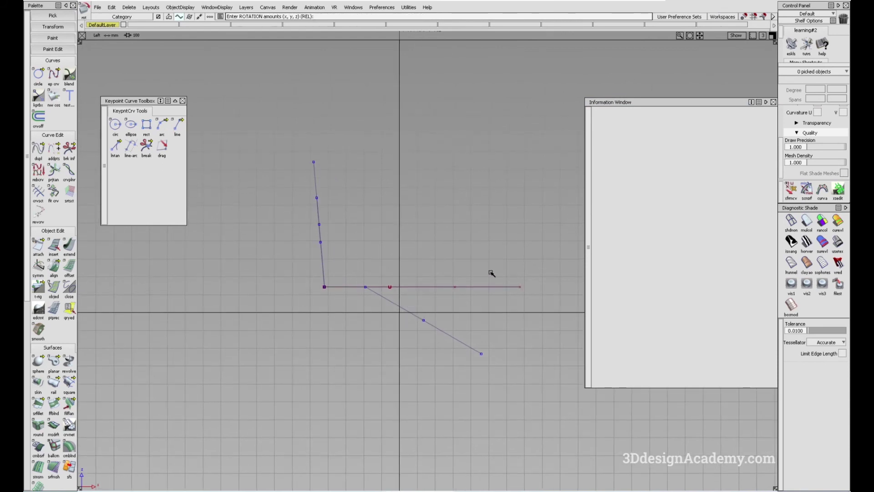